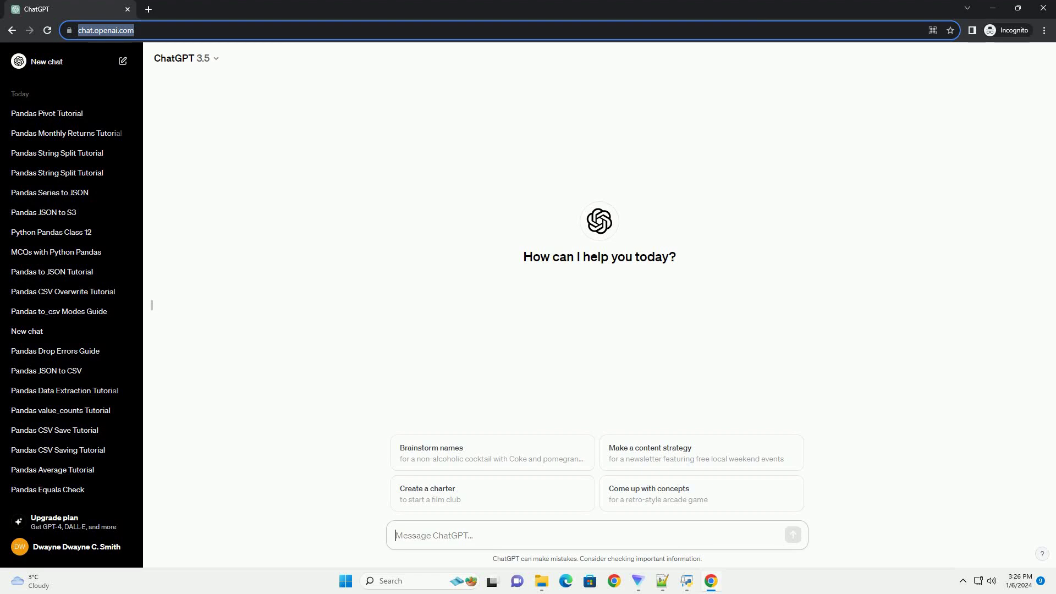
text(write an informative tutorial about pandas group by column and count rows with code example)
- Send the prompt requesting a pandas groupby-and-count-rows tutorial with code examples
key(Return)
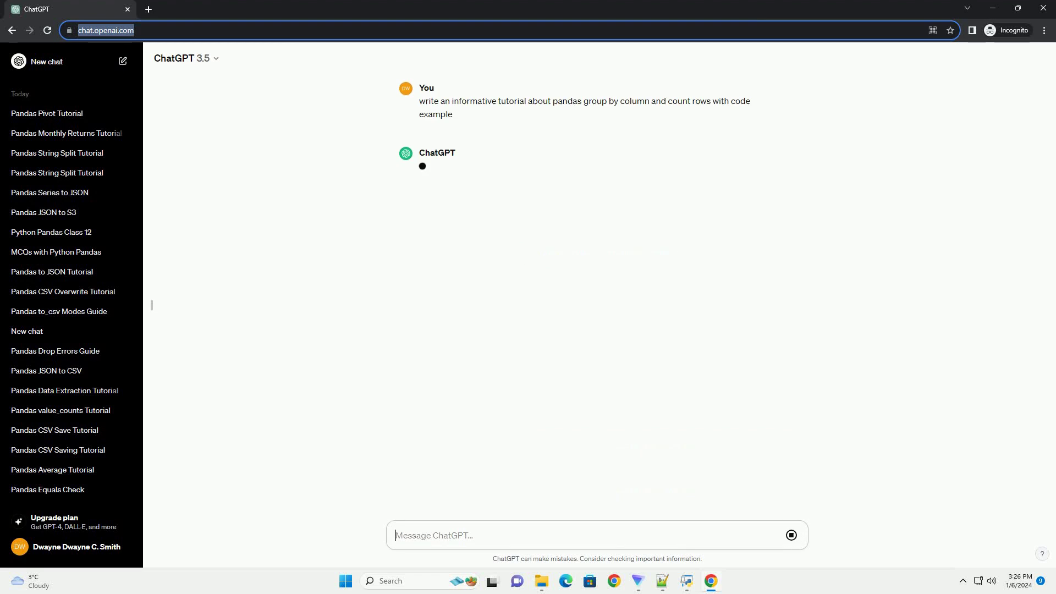